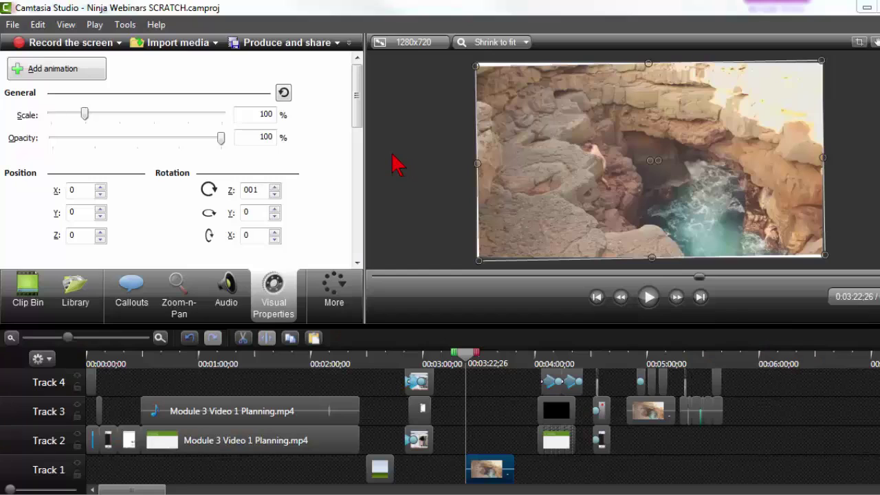
- Drag the clip's Scale slider well above 100% so the rocky-coast clip looks larger
{"action": "left_click", "coordinate": [85, 115]}
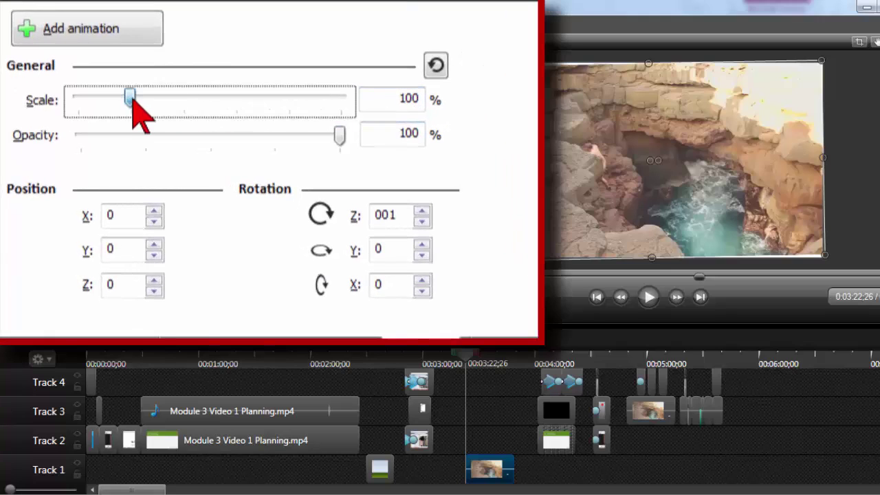
{"action": "mouse_move", "coordinate": [132, 100]}
{"action": "left_mouse_down"}
{"action": "mouse_move", "coordinate": [210, 111]}
{"action": "mouse_move", "coordinate": [133, 113]}
{"action": "left_mouse_up"}
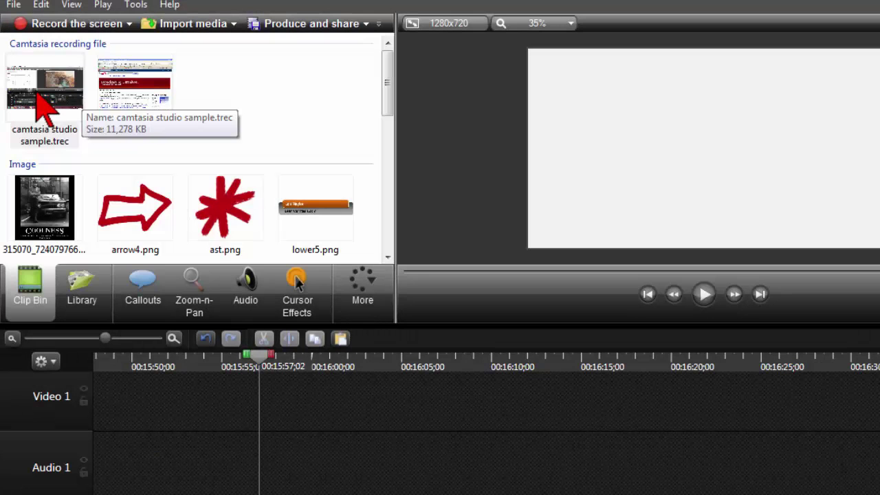
- Add camtasia studio sample.trec at the playhead and shrink its Zoom-n-Pan rectangle to tighten the framing
{"action": "left_click", "coordinate": [42, 109]}
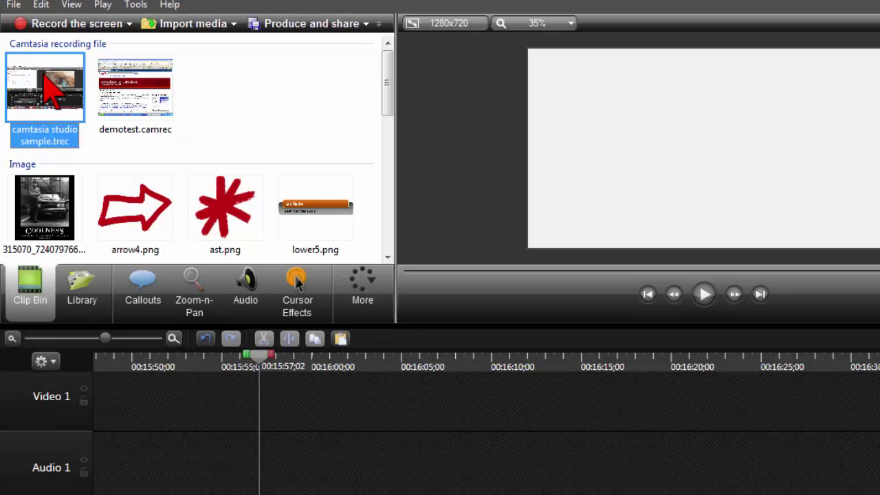
{"action": "right_click", "coordinate": [45, 75]}
{"action": "left_click", "coordinate": [131, 84]}
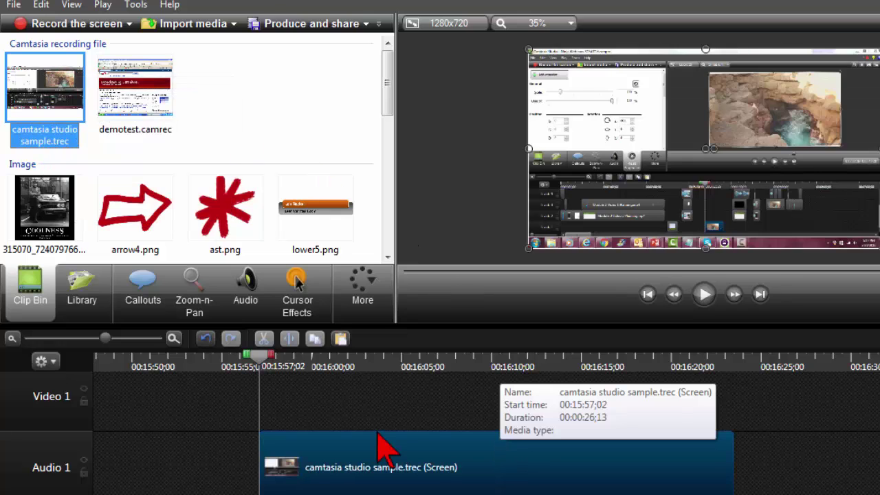
{"action": "left_click", "coordinate": [194, 287]}
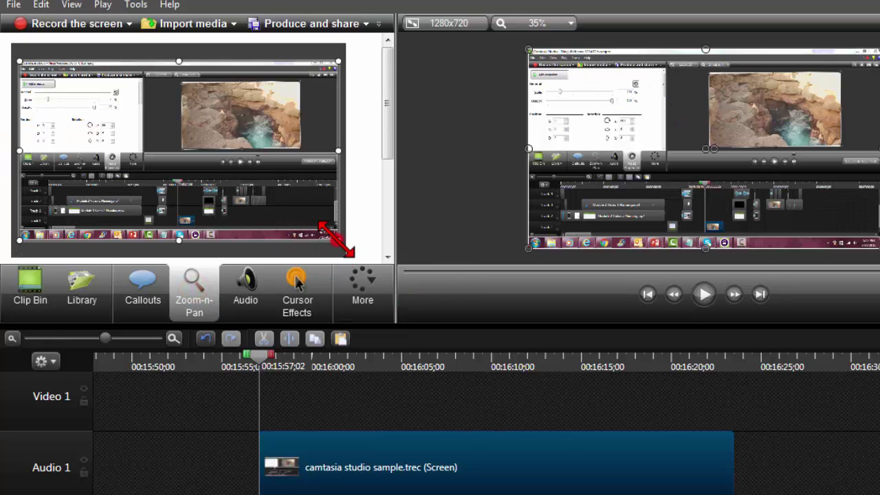
{"action": "left_click_drag", "start_coordinate": [337, 239], "coordinate": [320, 232]}
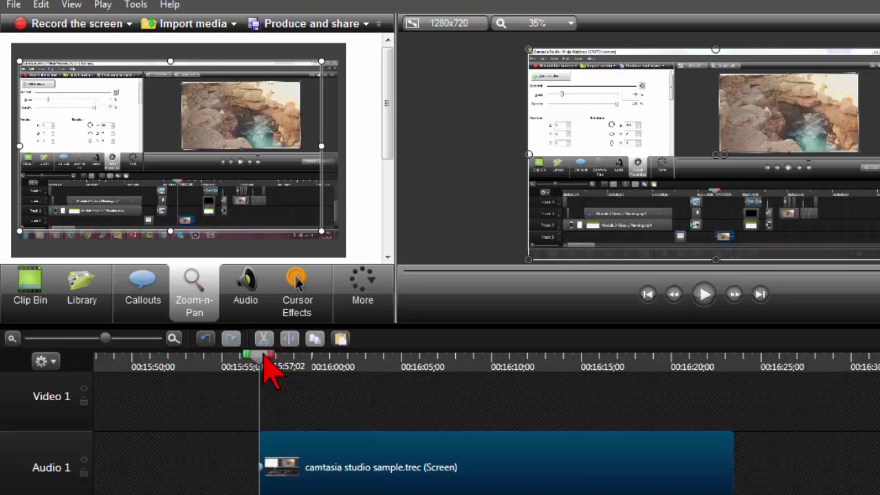
- Copy the sample.trec timeline clip and paste the copy onto the Video 1 track
{"action": "right_click", "coordinate": [364, 483]}
{"action": "left_click", "coordinate": [398, 130]}
{"action": "right_click", "coordinate": [298, 399]}
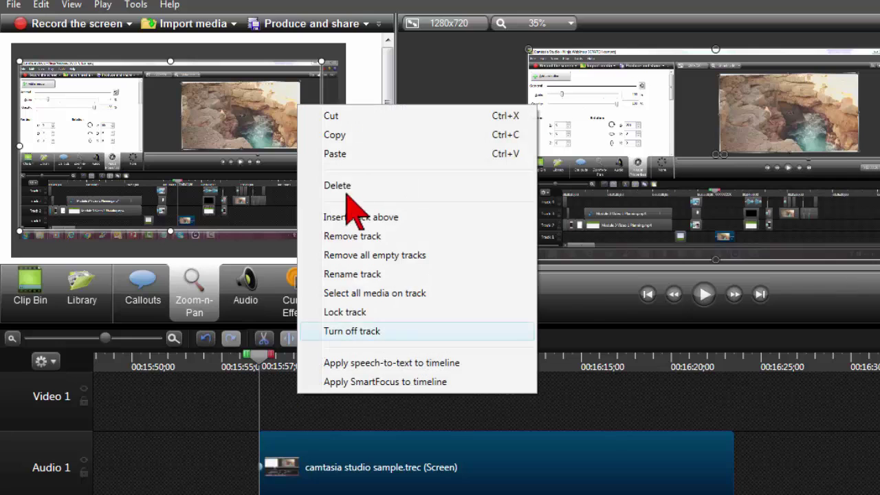
{"action": "left_click", "coordinate": [337, 155]}
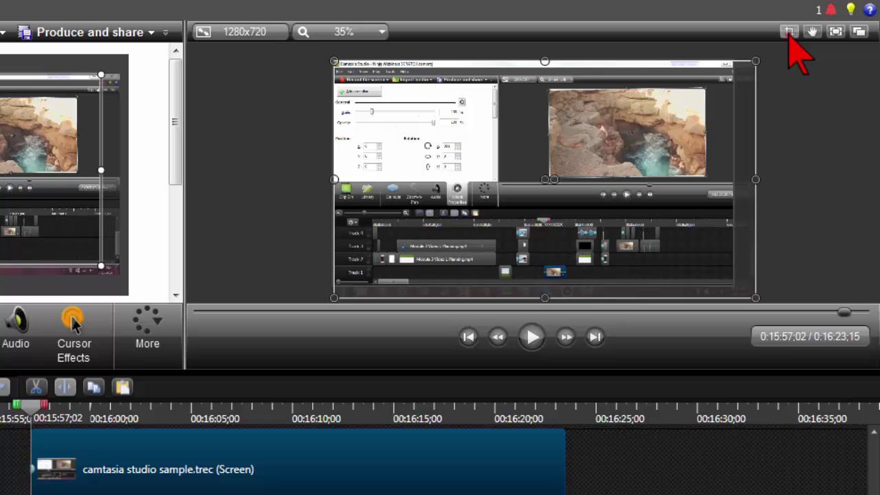
- Crop the upper copy's right, top and bottom edges inward, leaving only the properties panel
{"action": "left_click", "coordinate": [788, 32]}
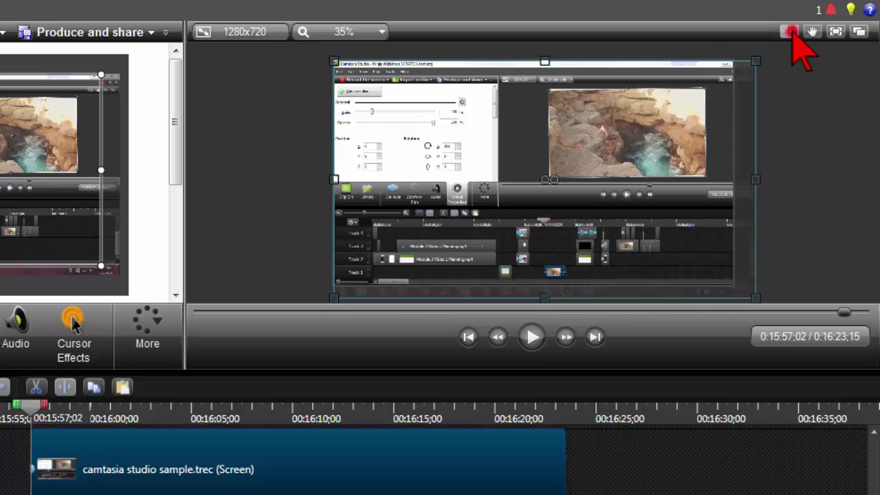
{"action": "left_click", "coordinate": [791, 32]}
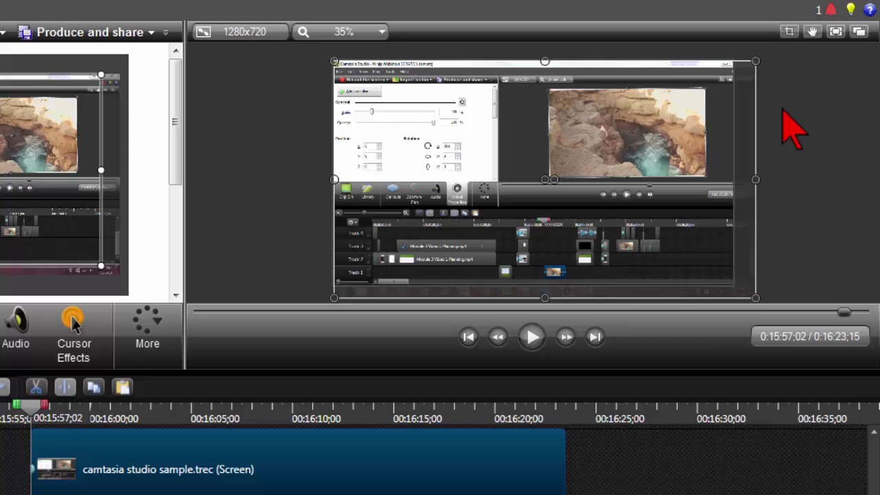
{"action": "key", "text": "alt"}
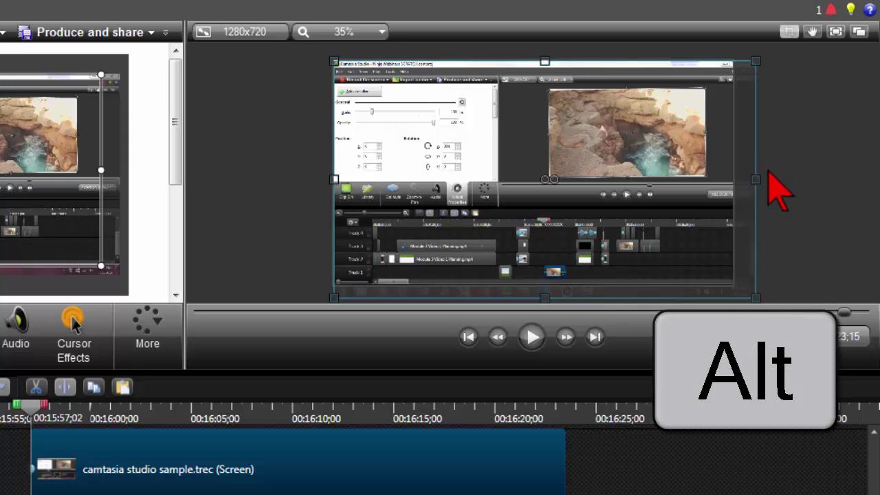
{"action": "left_click_drag", "start_coordinate": [762, 180], "coordinate": [495, 184]}
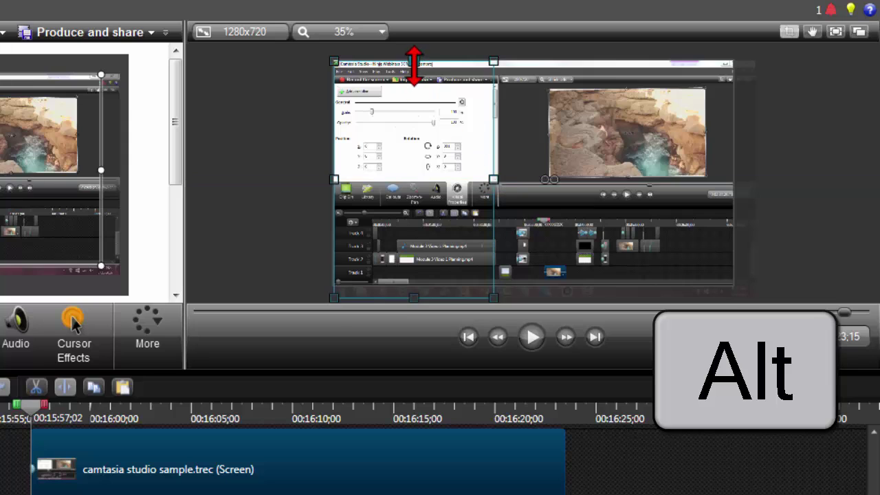
{"action": "left_click_drag", "start_coordinate": [414, 66], "coordinate": [422, 98]}
{"action": "left_click_drag", "start_coordinate": [415, 275], "coordinate": [415, 179]}
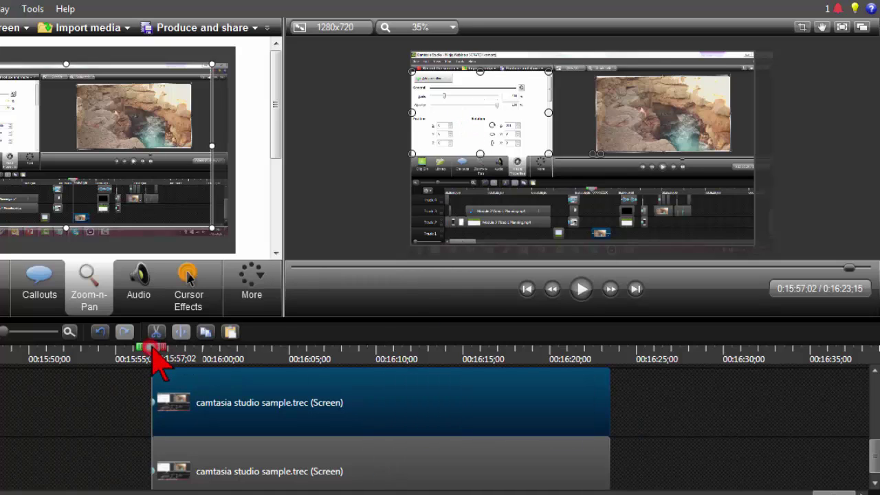
- Adjust the zoom framing and add the first animation point at 0:16:06;04
{"action": "left_click_drag", "start_coordinate": [154, 349], "coordinate": [152, 386]}
{"action": "left_click_drag", "start_coordinate": [452, 115], "coordinate": [337, 115]}
{"action": "left_click_drag", "start_coordinate": [391, 114], "coordinate": [452, 113]}
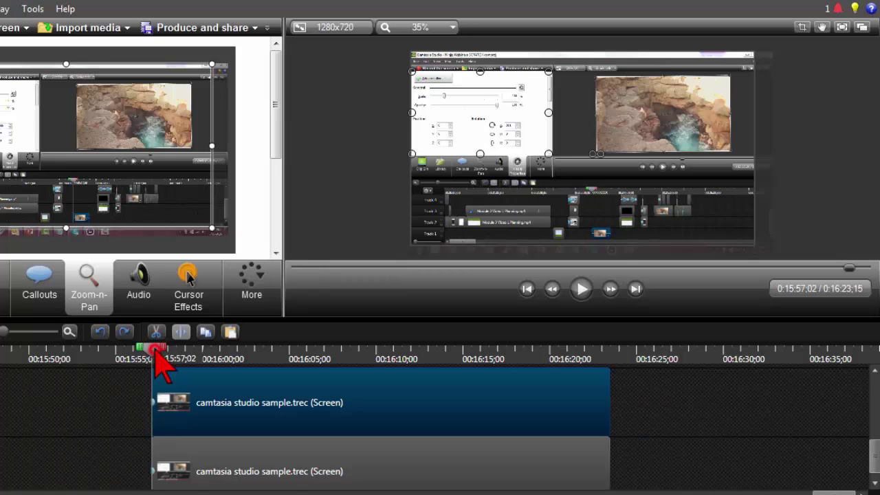
{"action": "left_click_drag", "start_coordinate": [162, 353], "coordinate": [328, 379]}
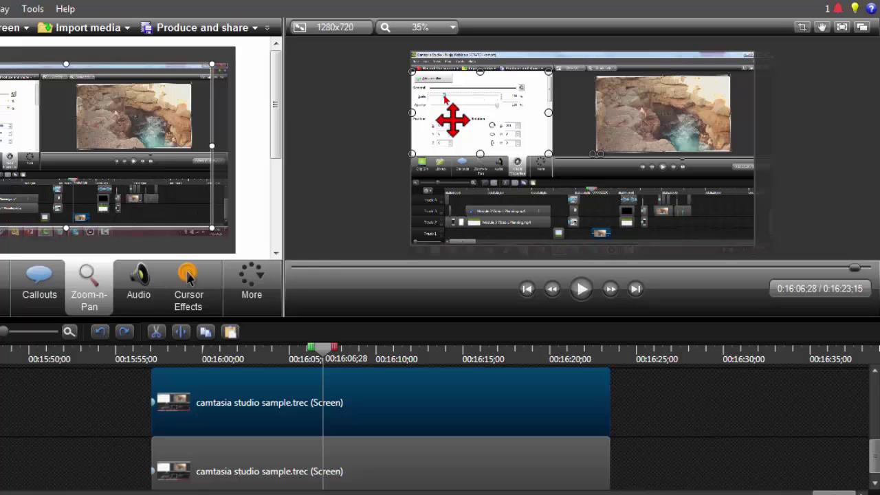
{"action": "left_click_drag", "start_coordinate": [324, 354], "coordinate": [295, 366]}
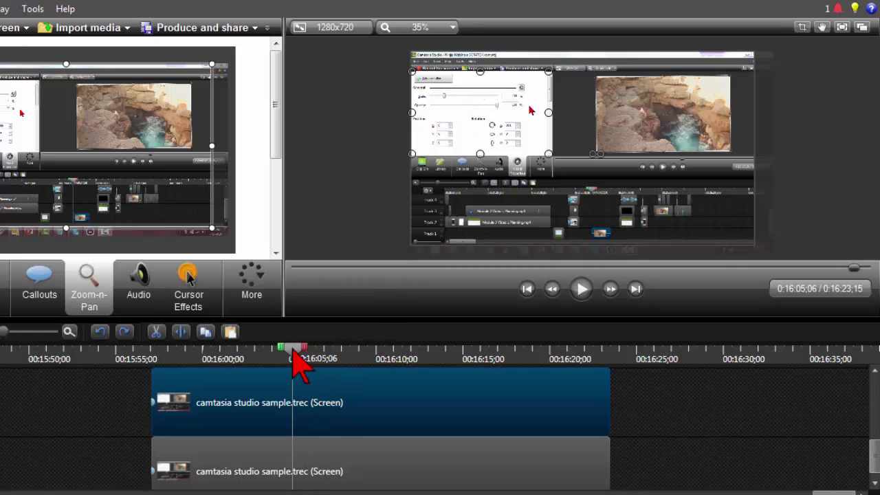
{"action": "key", "text": "z"}
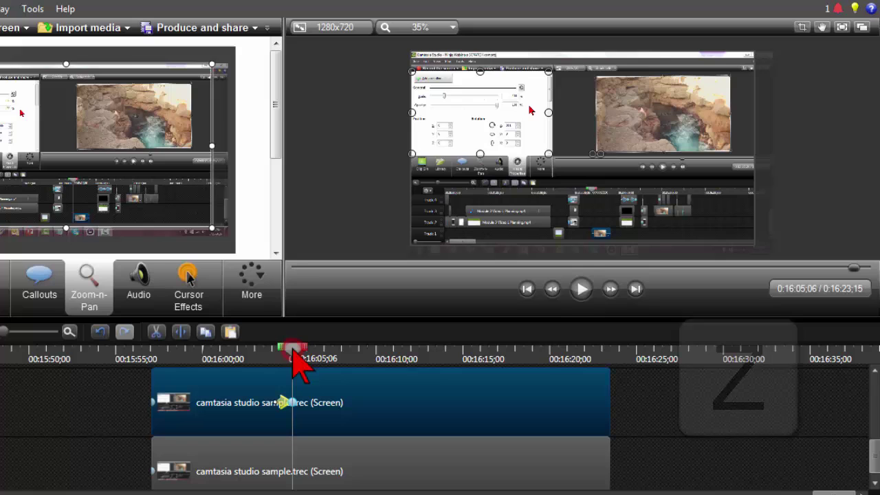
- Add a second animation point at 0:16:08;14, then scrub back to 0:16:04;22
{"action": "left_click_drag", "start_coordinate": [296, 352], "coordinate": [546, 371]}
{"action": "key", "text": "z"}
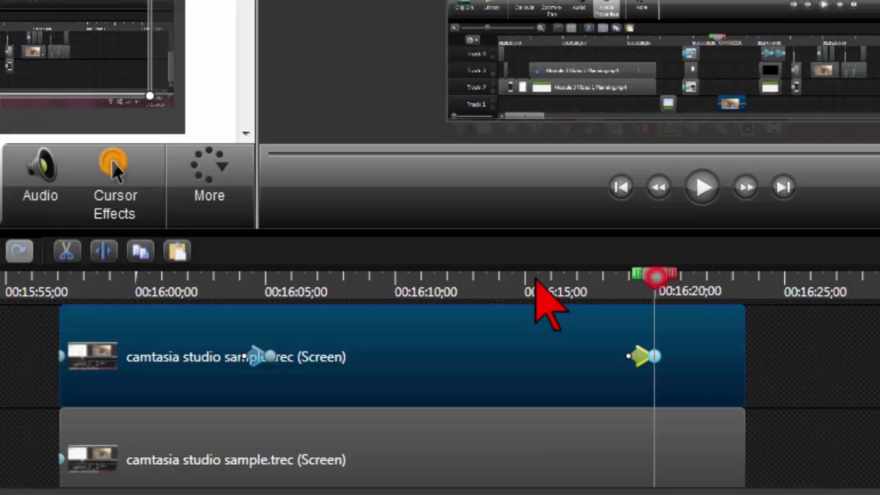
{"action": "left_click_drag", "start_coordinate": [515, 294], "coordinate": [169, 299]}
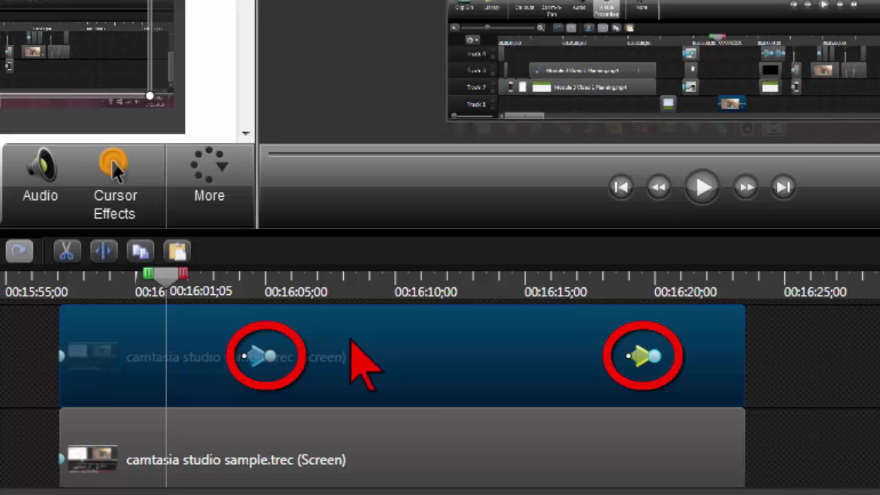
{"action": "mouse_move", "coordinate": [166, 281]}
{"action": "left_mouse_down"}
{"action": "mouse_move", "coordinate": [299, 275]}
{"action": "mouse_move", "coordinate": [474, 285]}
{"action": "mouse_move", "coordinate": [465, 297]}
{"action": "mouse_move", "coordinate": [428, 274]}
{"action": "mouse_move", "coordinate": [442, 282]}
{"action": "left_mouse_up"}
- Scale the cropped copy to 161% and move it toward the frame's upper left
{"action": "left_click", "coordinate": [216, 170]}
{"action": "left_click", "coordinate": [227, 236]}
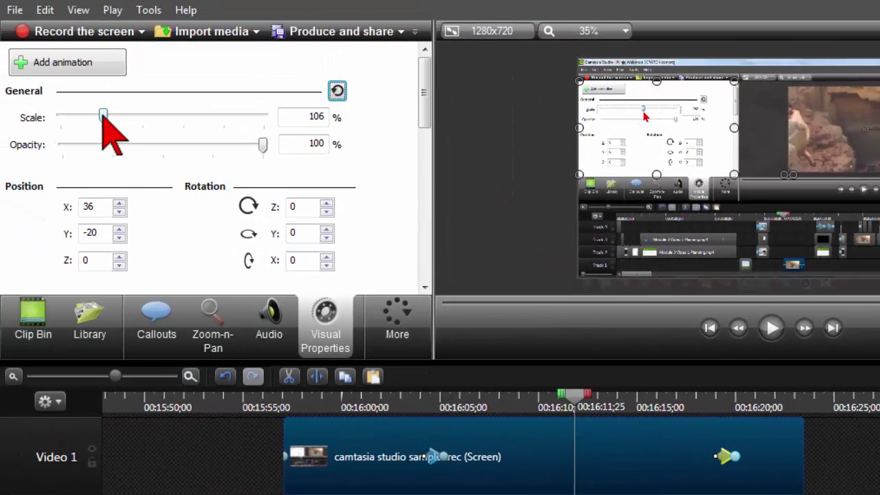
{"action": "left_click_drag", "start_coordinate": [102, 115], "coordinate": [127, 115]}
{"action": "left_click_drag", "start_coordinate": [529, 128], "coordinate": [638, 157]}
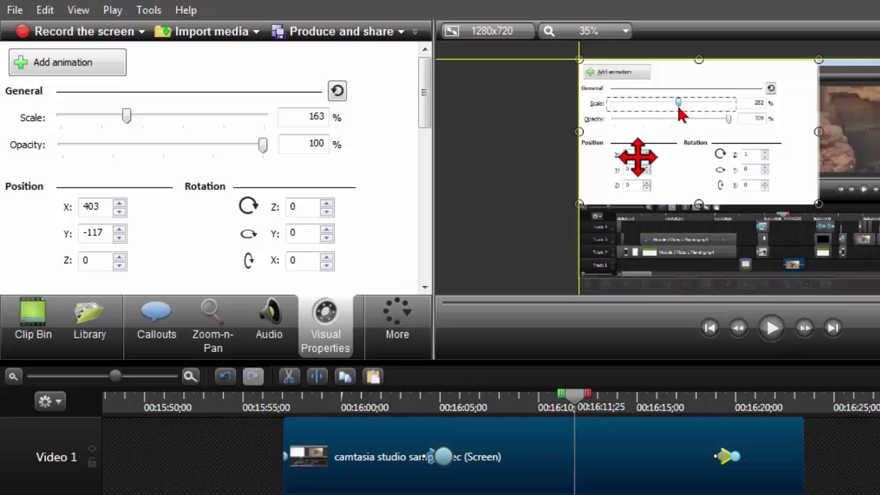
- Scrub between 16:01 and 16:19 to review the copy's growing scale animation
{"action": "left_click", "coordinate": [383, 403]}
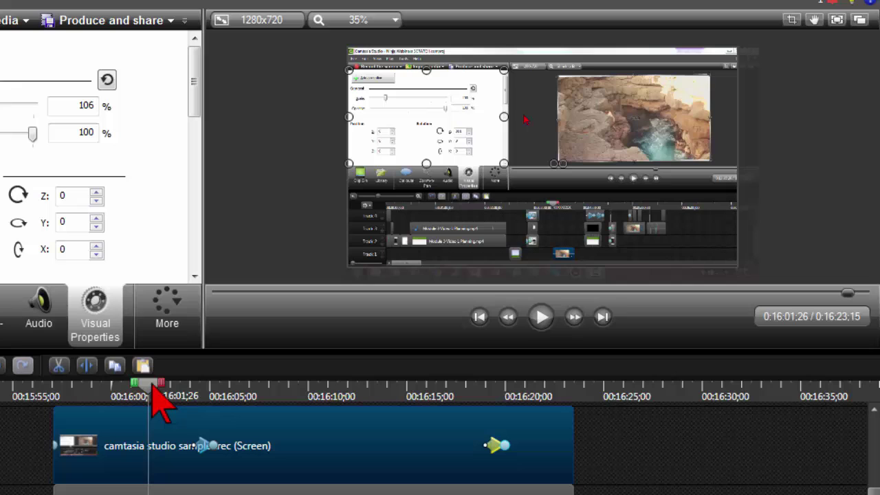
{"action": "left_click_drag", "start_coordinate": [152, 387], "coordinate": [309, 407]}
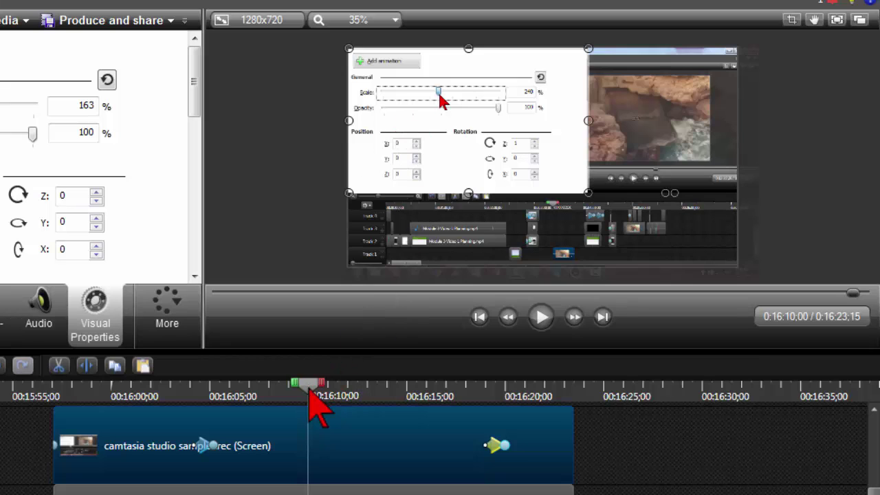
{"action": "left_click_drag", "start_coordinate": [310, 402], "coordinate": [530, 401]}
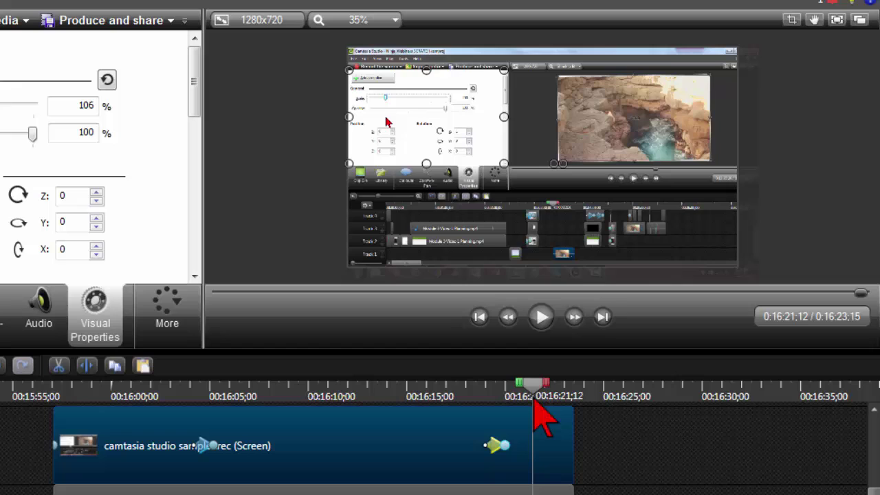
{"action": "left_click_drag", "start_coordinate": [527, 389], "coordinate": [492, 420]}
{"action": "left_click", "coordinate": [203, 401]}
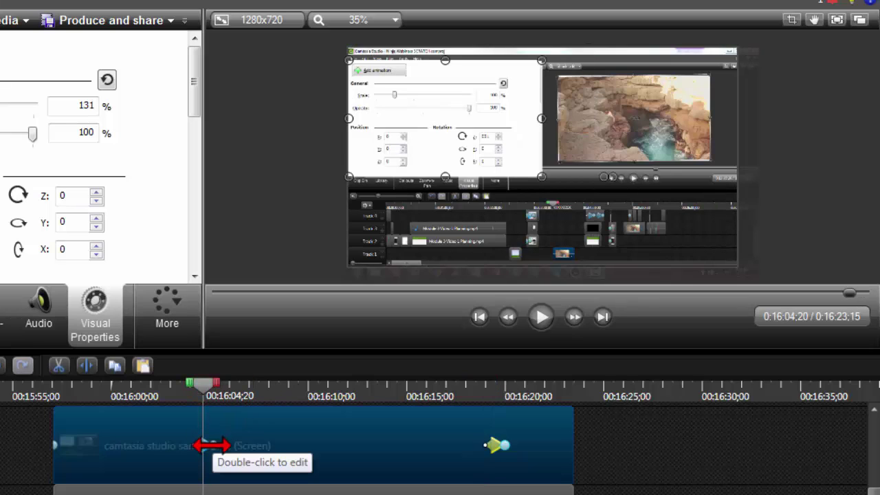
{"action": "left_click_drag", "start_coordinate": [360, 407], "coordinate": [503, 408]}
{"action": "left_click_drag", "start_coordinate": [395, 411], "coordinate": [380, 385]}
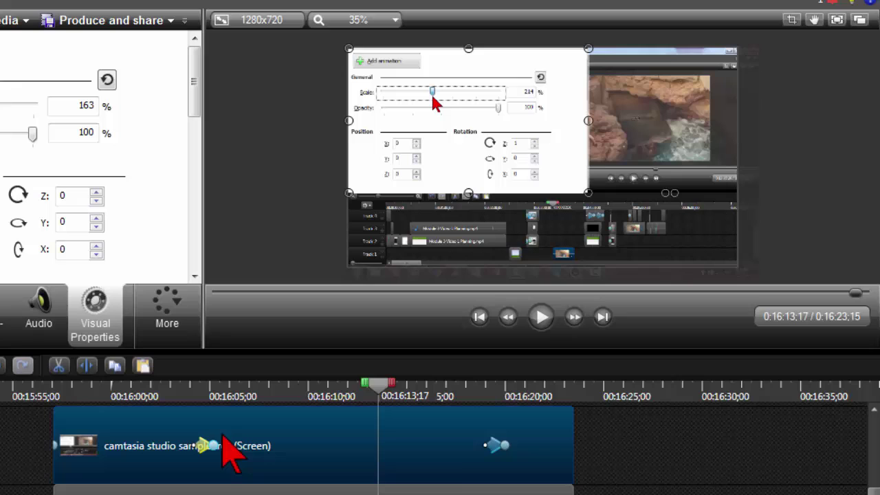
- Lock the Audio 1 track and split the video clip at 16:05
{"action": "left_click_drag", "start_coordinate": [380, 387], "coordinate": [346, 390]}
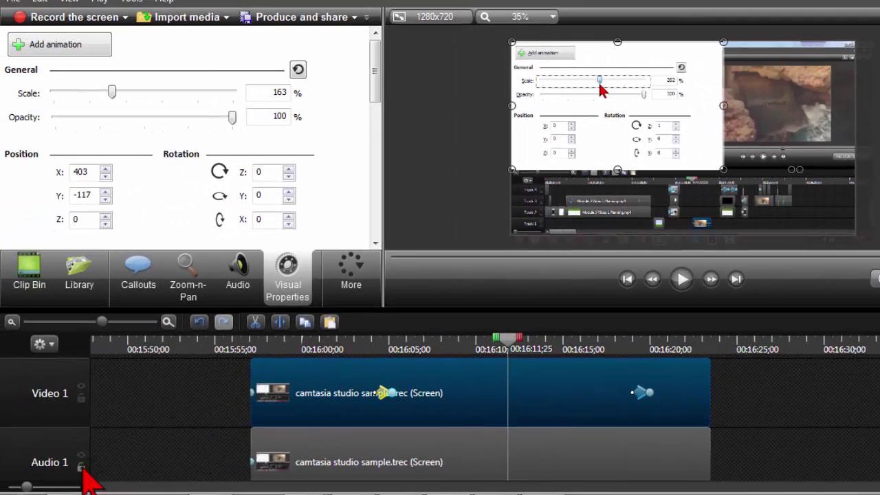
{"action": "left_click", "coordinate": [81, 467]}
{"action": "left_click_drag", "start_coordinate": [498, 338], "coordinate": [391, 340]}
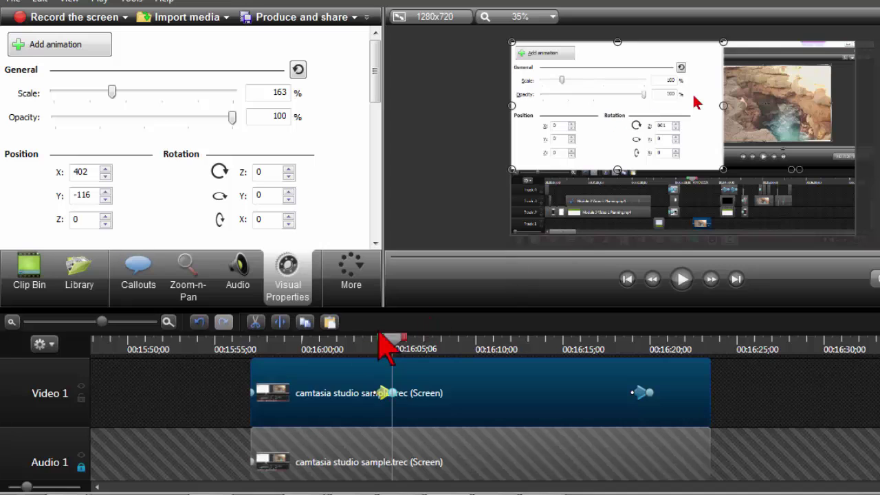
{"action": "left_click", "coordinate": [280, 323]}
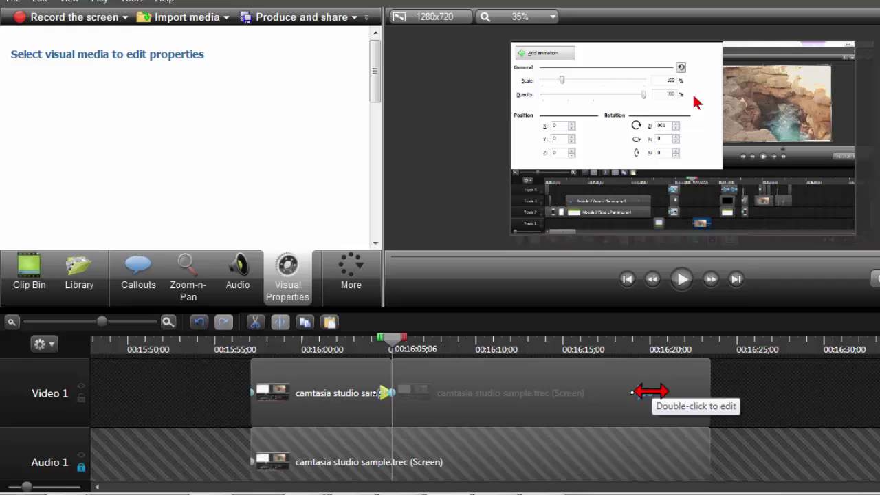
- Split the later part again and open visual properties for the middle section
{"action": "left_click", "coordinate": [651, 392]}
{"action": "left_click", "coordinate": [282, 321]}
{"action": "left_click", "coordinate": [526, 388]}
{"action": "left_click", "coordinate": [528, 349]}
{"action": "left_click_drag", "start_coordinate": [374, 82], "coordinate": [377, 136]}
- Enable a drop shadow on the middle clip with distance 16 and blur 6
{"action": "left_click", "coordinate": [11, 95]}
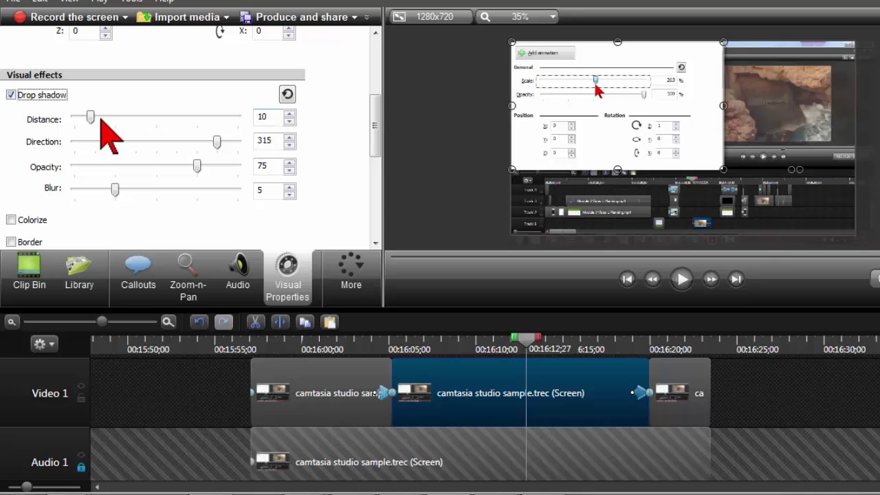
{"action": "left_click_drag", "start_coordinate": [91, 115], "coordinate": [101, 115]}
{"action": "left_click", "coordinate": [114, 189]}
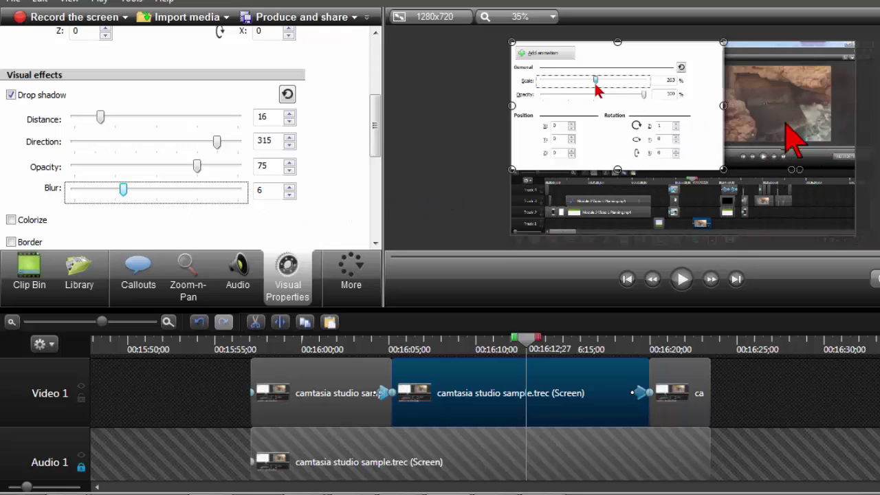
{"action": "left_click_drag", "start_coordinate": [374, 124], "coordinate": [375, 152]}
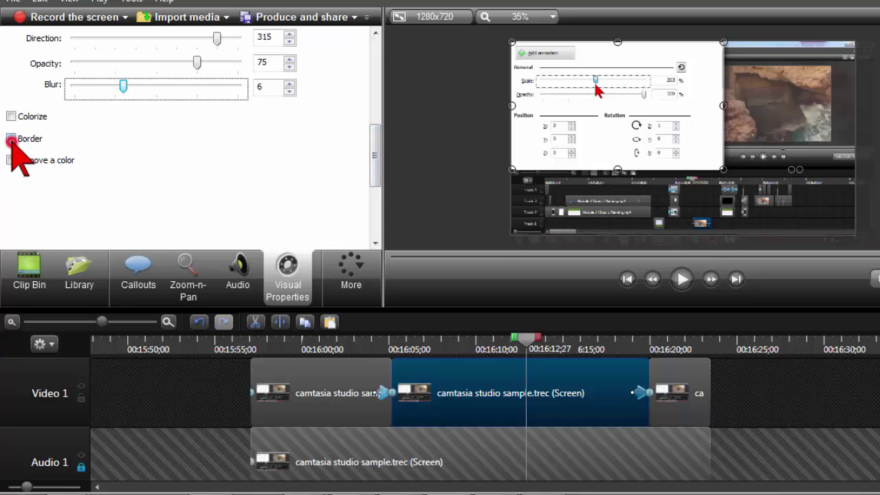
- Add a red border of thickness 8, then deselect and reselect the middle clip
{"action": "left_click", "coordinate": [11, 139]}
{"action": "left_click", "coordinate": [98, 160]}
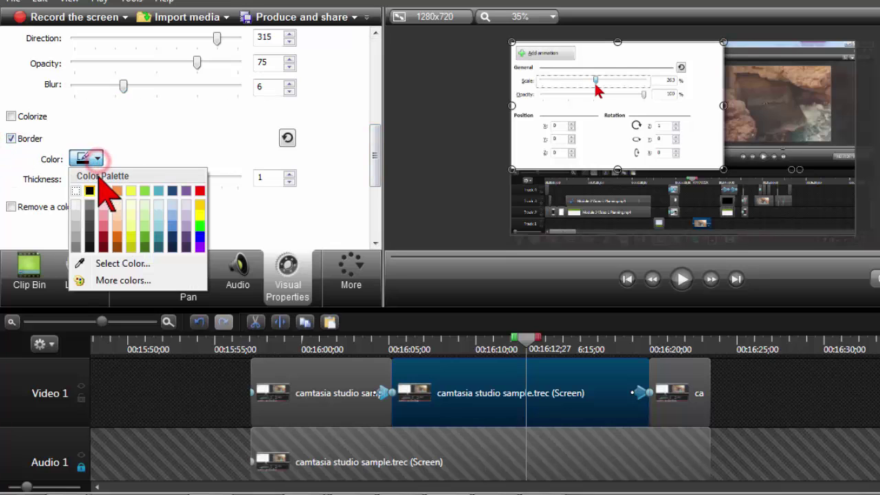
{"action": "left_click", "coordinate": [102, 190]}
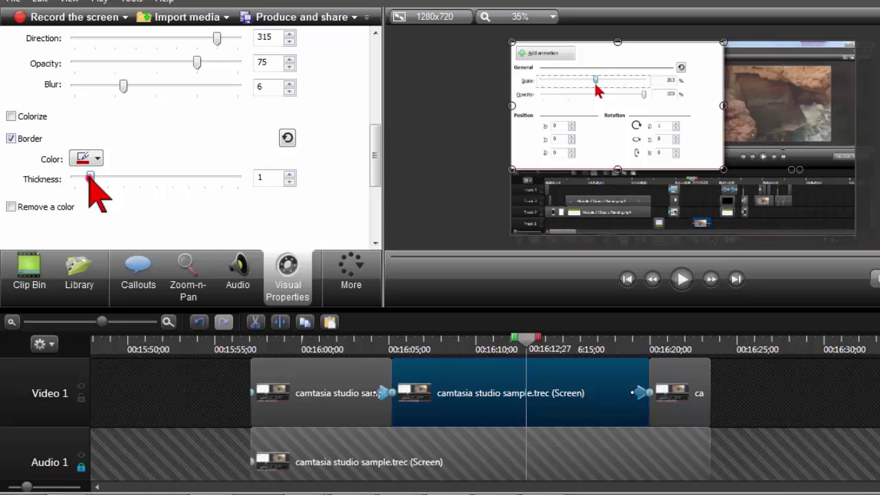
{"action": "left_click_drag", "start_coordinate": [88, 179], "coordinate": [205, 181]}
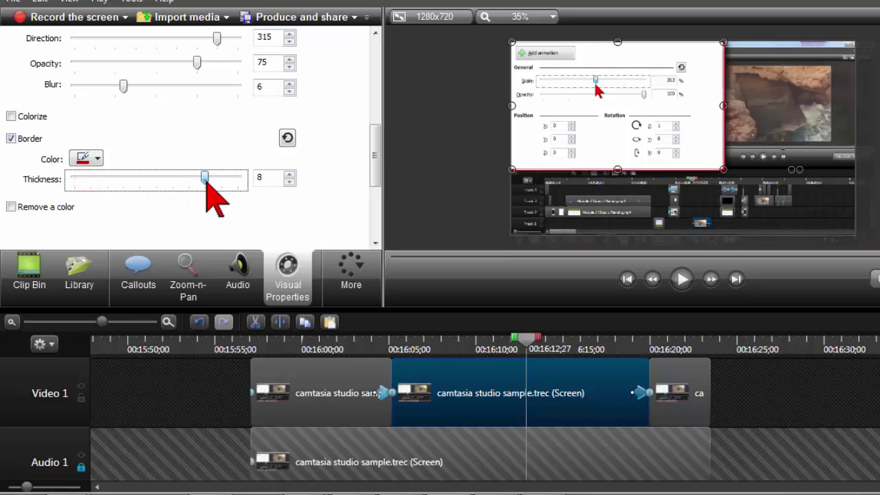
{"action": "left_click", "coordinate": [737, 403]}
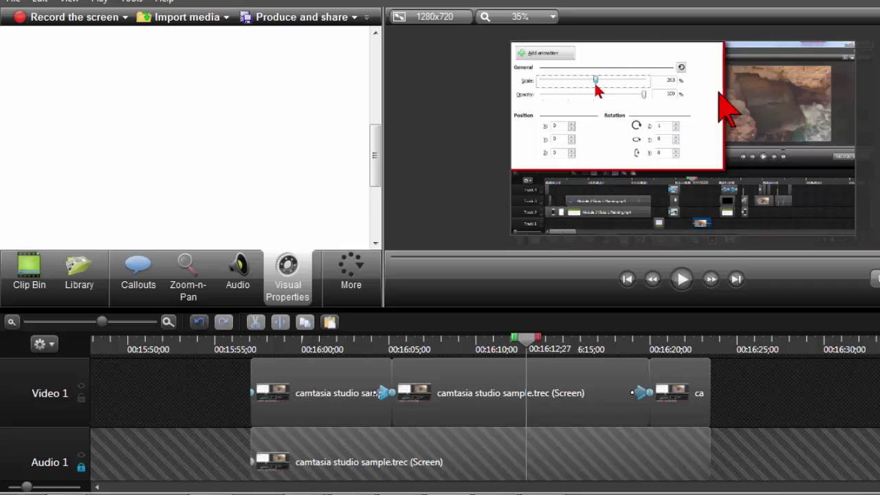
{"action": "left_click", "coordinate": [485, 392]}
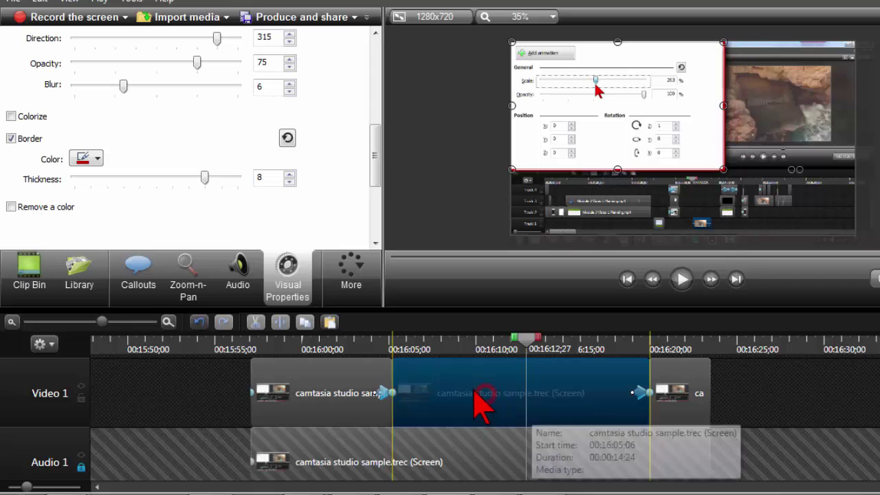
{"action": "left_click", "coordinate": [245, 341]}
{"action": "left_click", "coordinate": [682, 279]}
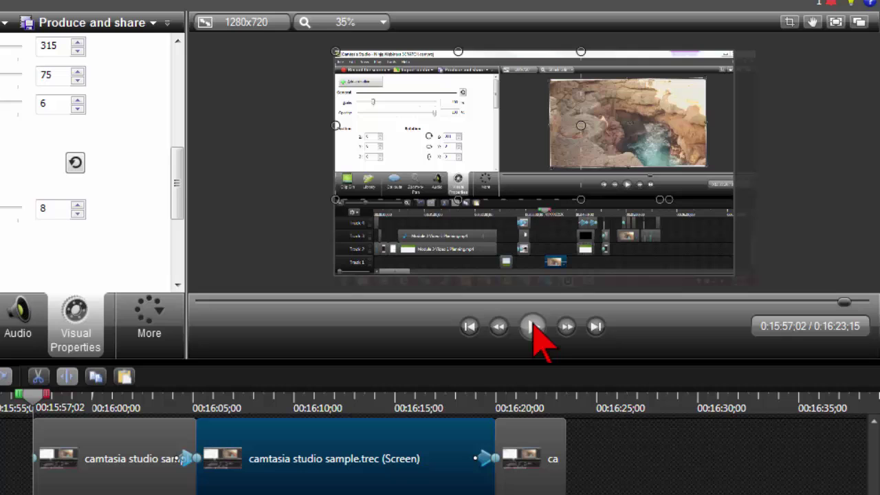
{"action": "left_click", "coordinate": [533, 327]}
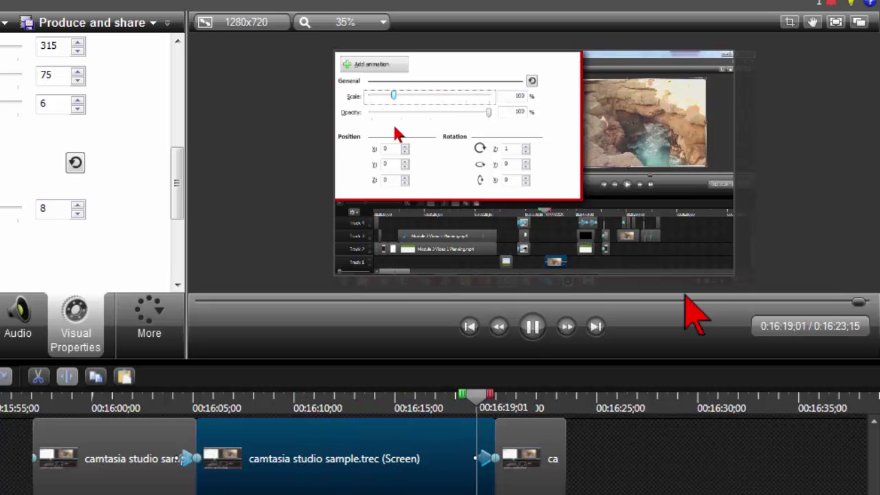
{"action": "left_click", "coordinate": [534, 326]}
{"action": "left_click_drag", "start_coordinate": [562, 399], "coordinate": [565, 405]}
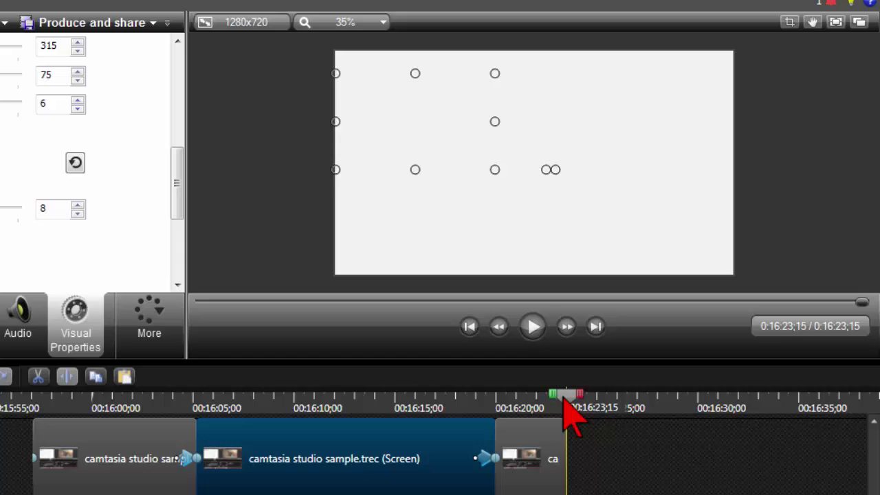